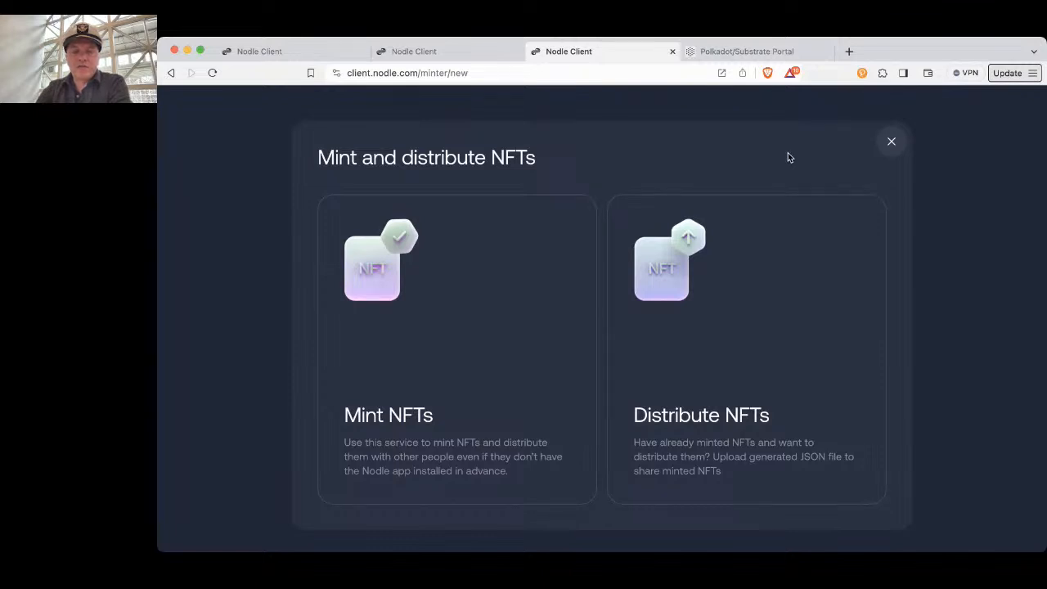
# Check the iOS iPhone account's backup-file option in the Polkadot/Substrate Portal, then return to the Nodle minting page
pyautogui.click(747, 52)
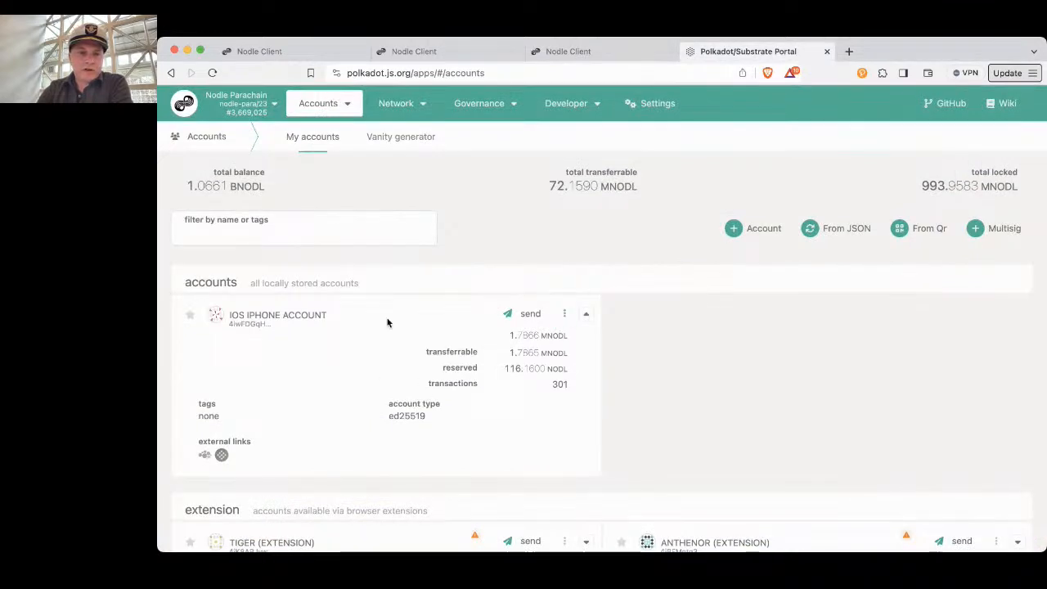
pyautogui.click(564, 314)
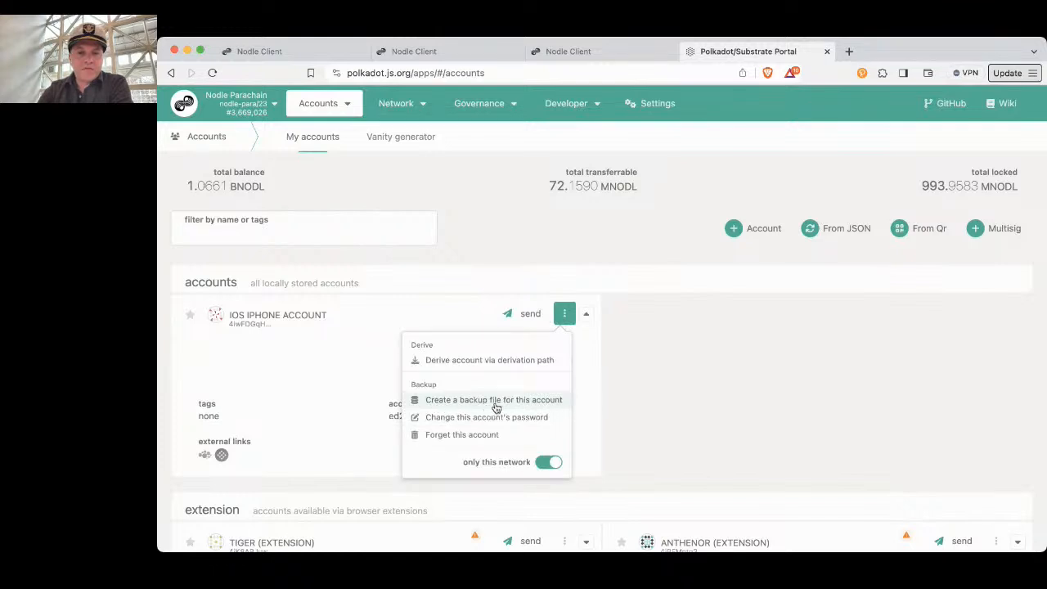
pyautogui.click(567, 273)
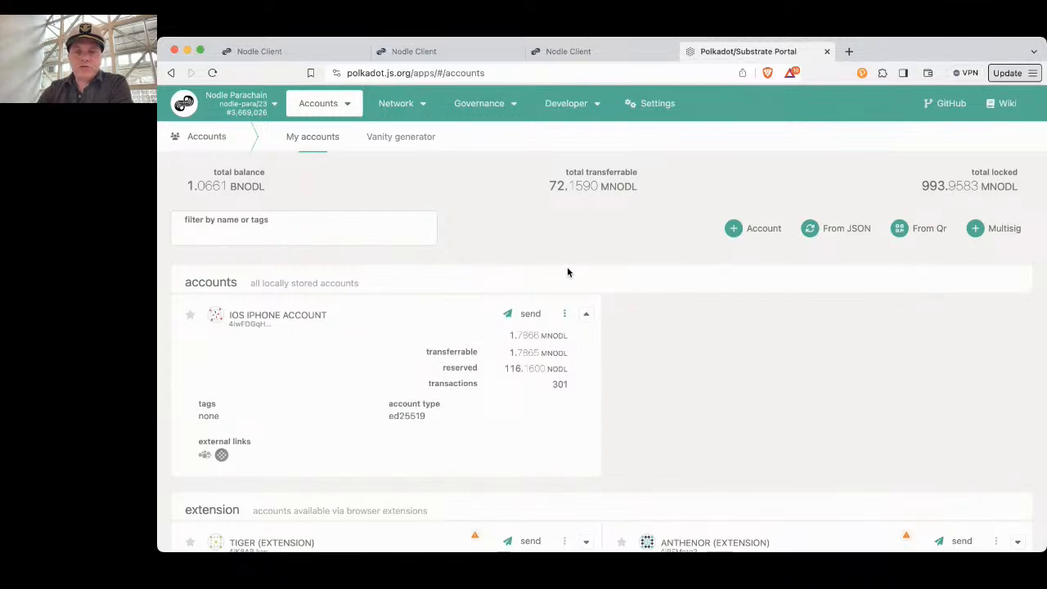
pyautogui.click(576, 51)
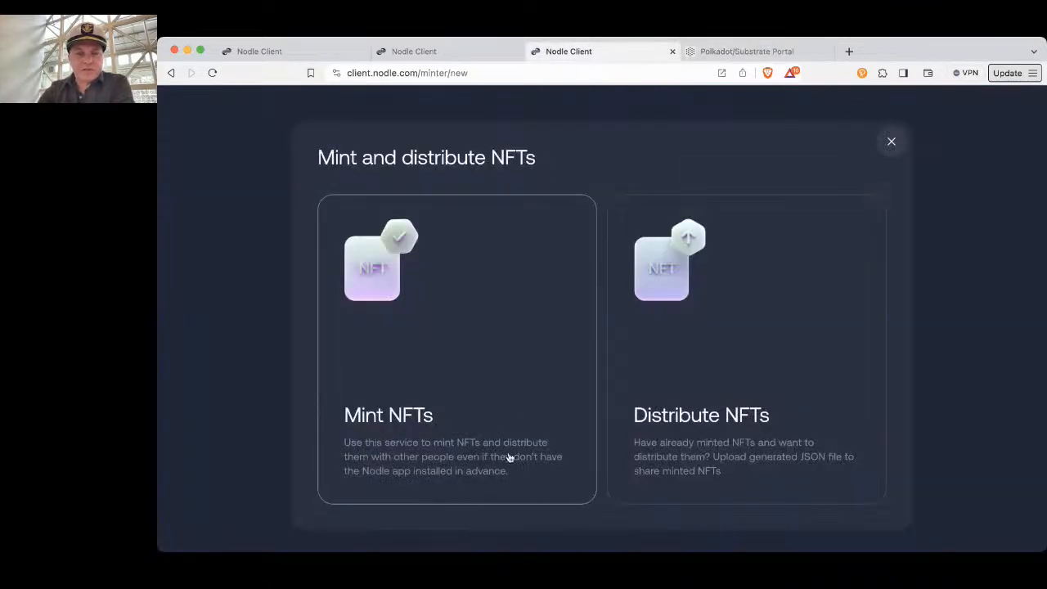
# Start an NFT mint of 400 NFTs with 100 NODL distributed with each, and continue to the collection details
pyautogui.click(504, 370)
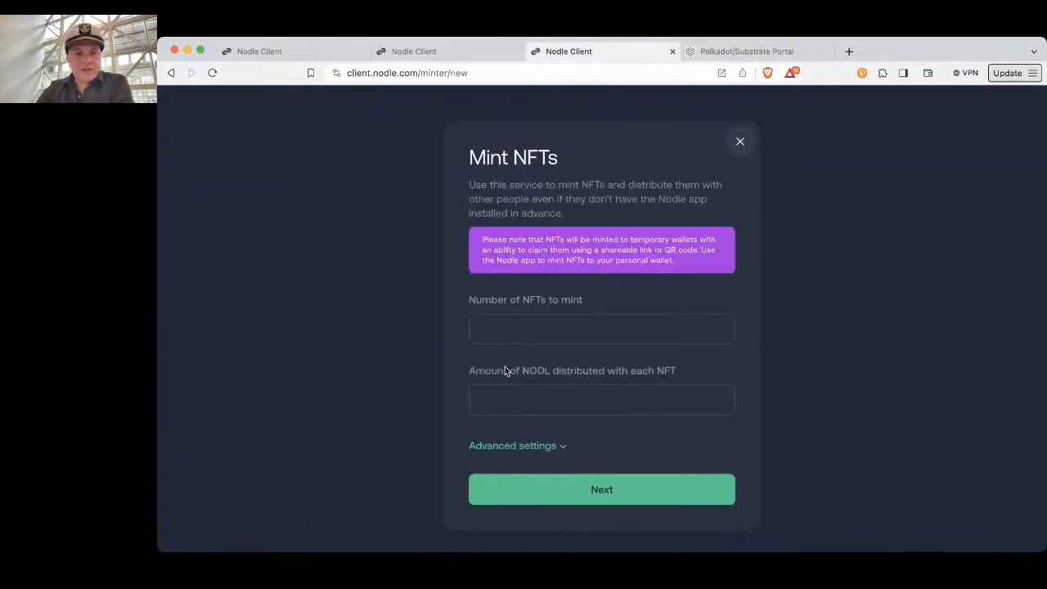
pyautogui.click(511, 331)
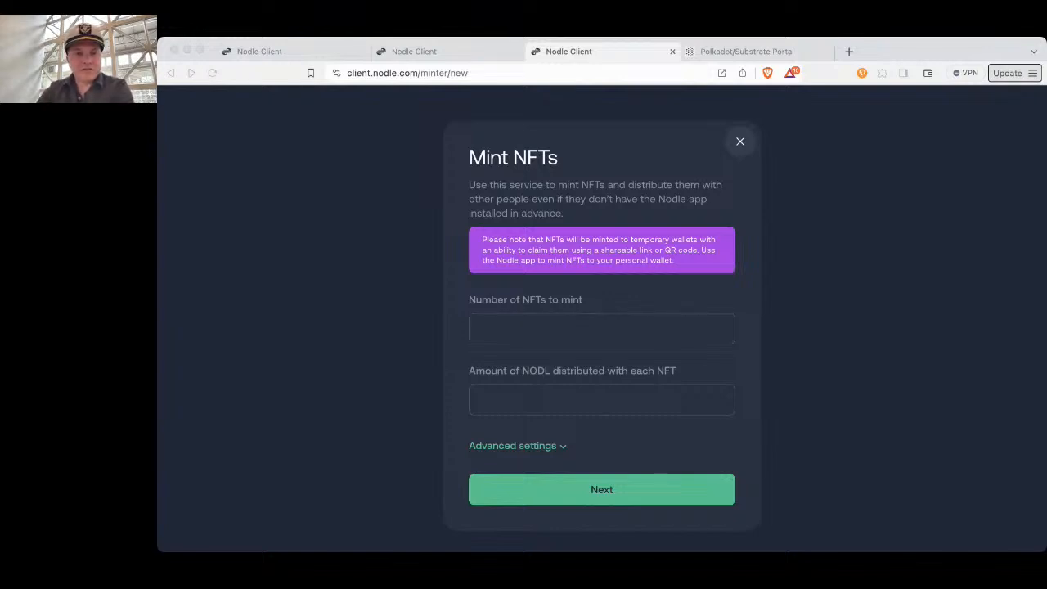
pyautogui.click(340, 524)
pyautogui.click(498, 336)
pyautogui.write('400')
pyautogui.click(533, 400)
pyautogui.write('100')
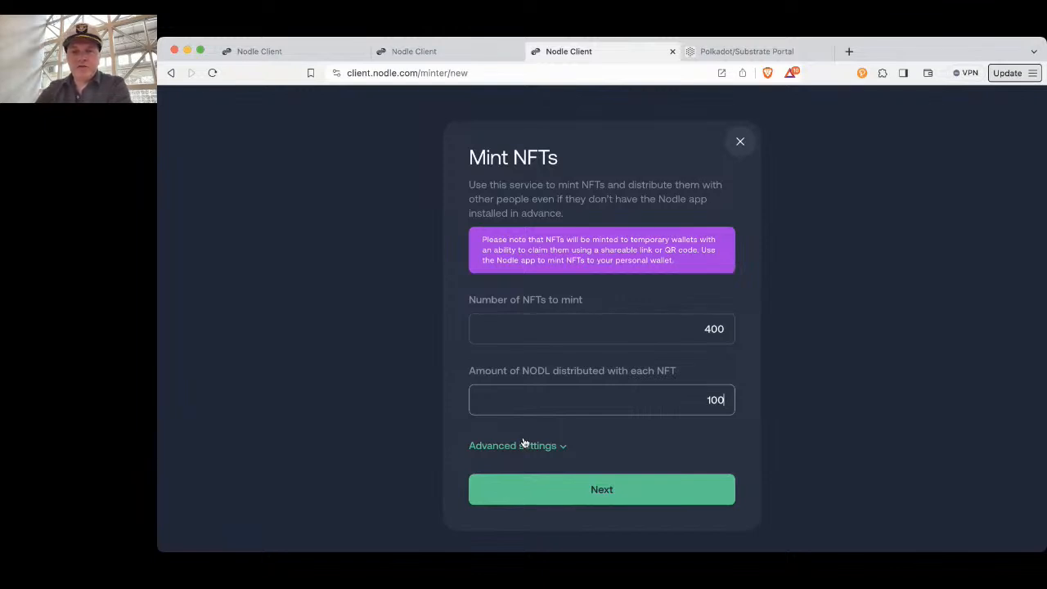
pyautogui.click(607, 491)
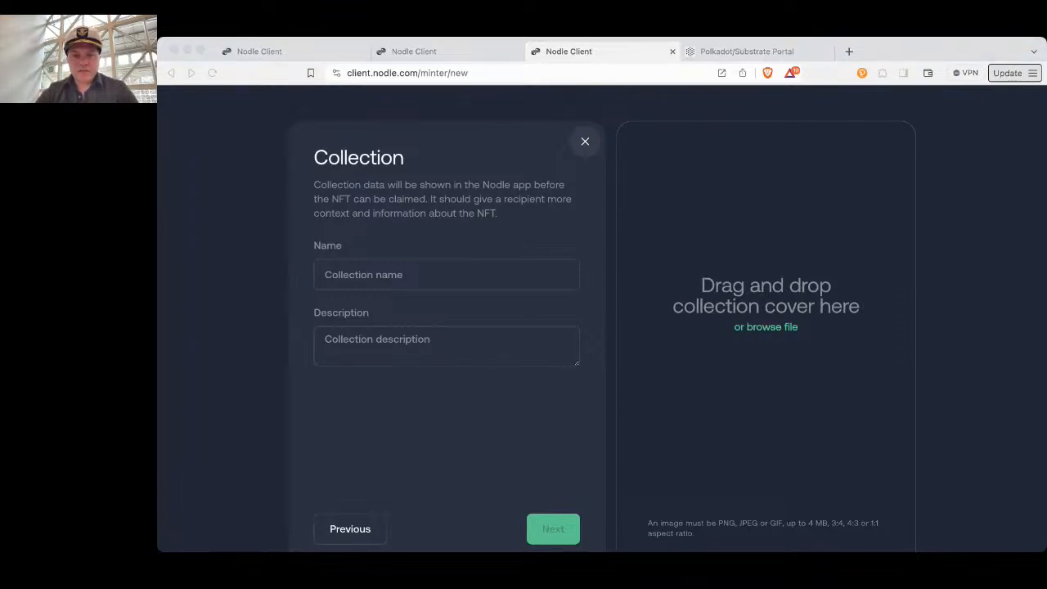
# Name the collection "Julien Ribot Collection for Nodle" and paste the artist's copied biography as its description
pyautogui.click(423, 275)
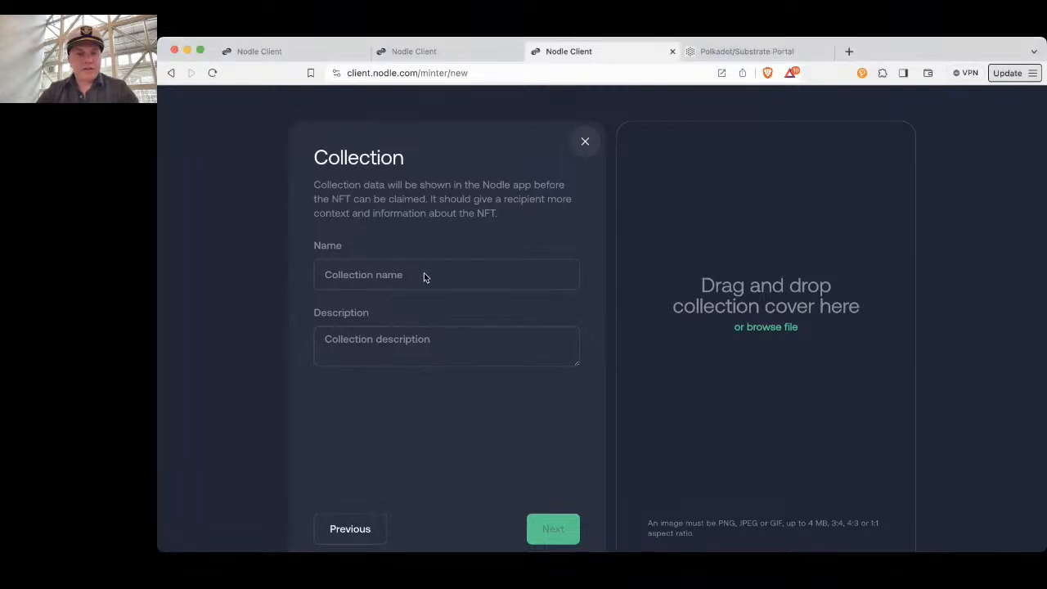
pyautogui.click(408, 275)
pyautogui.write('Julien Ribot Collection for Nodle')
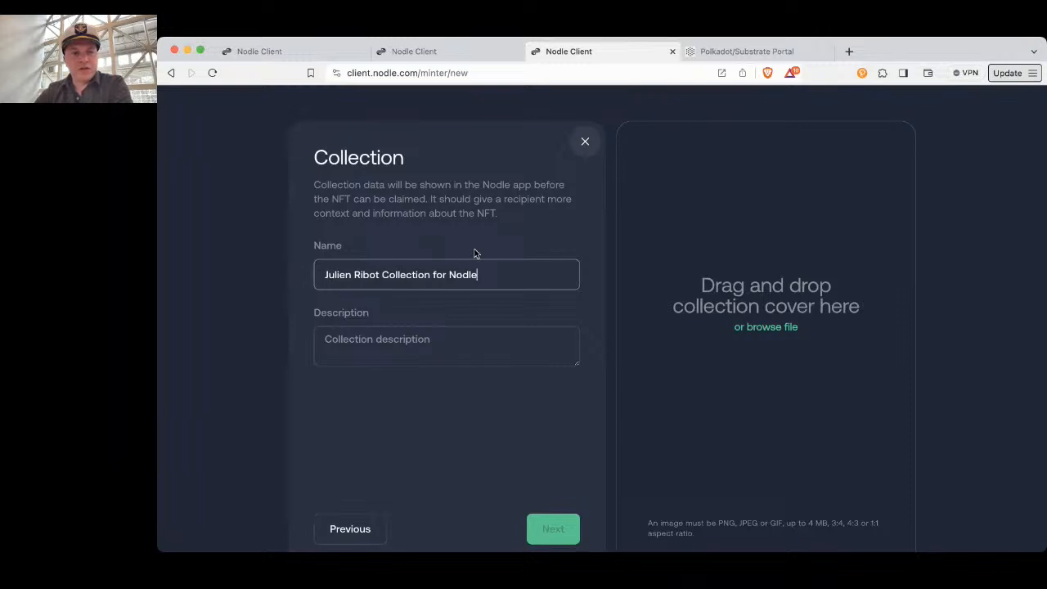
pyautogui.press('super+Tab')
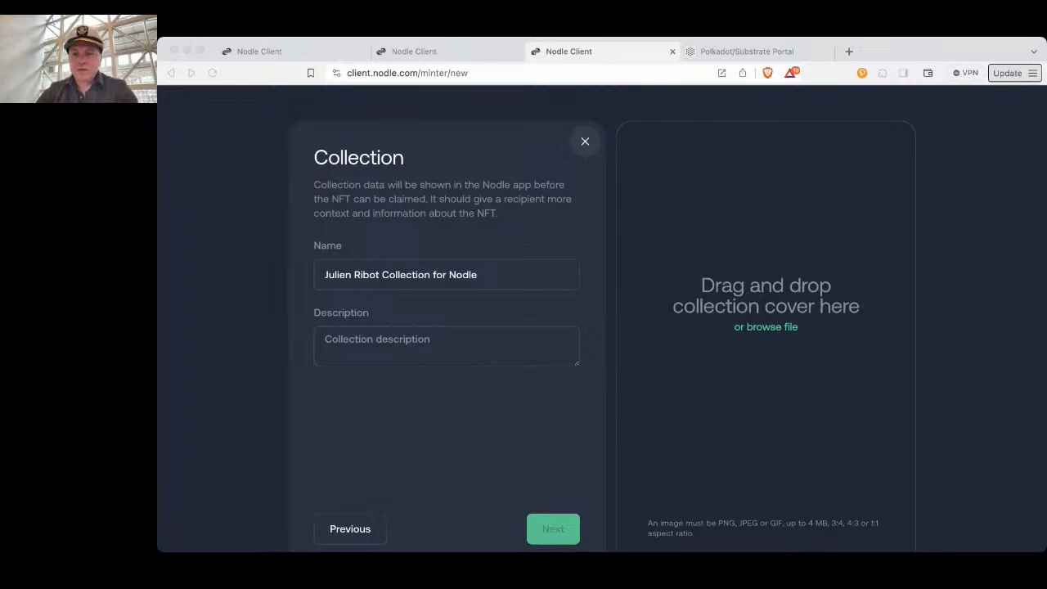
pyautogui.press('super+Tab')
pyautogui.click(385, 340)
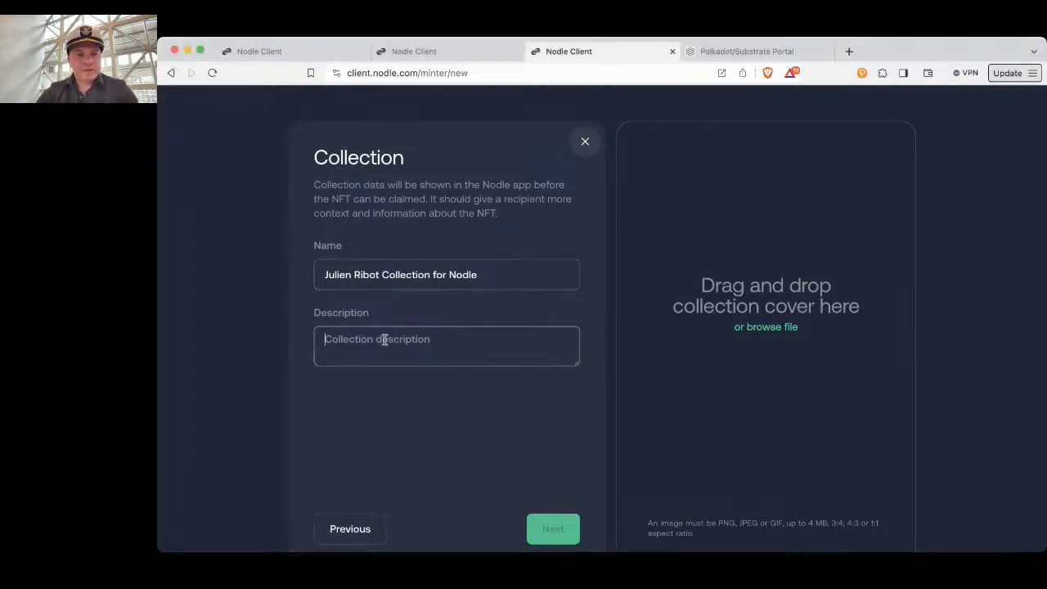
pyautogui.press('super+v')
# Read through the collection description from its beginning to its end
pyautogui.scroll(3, 385, 340)
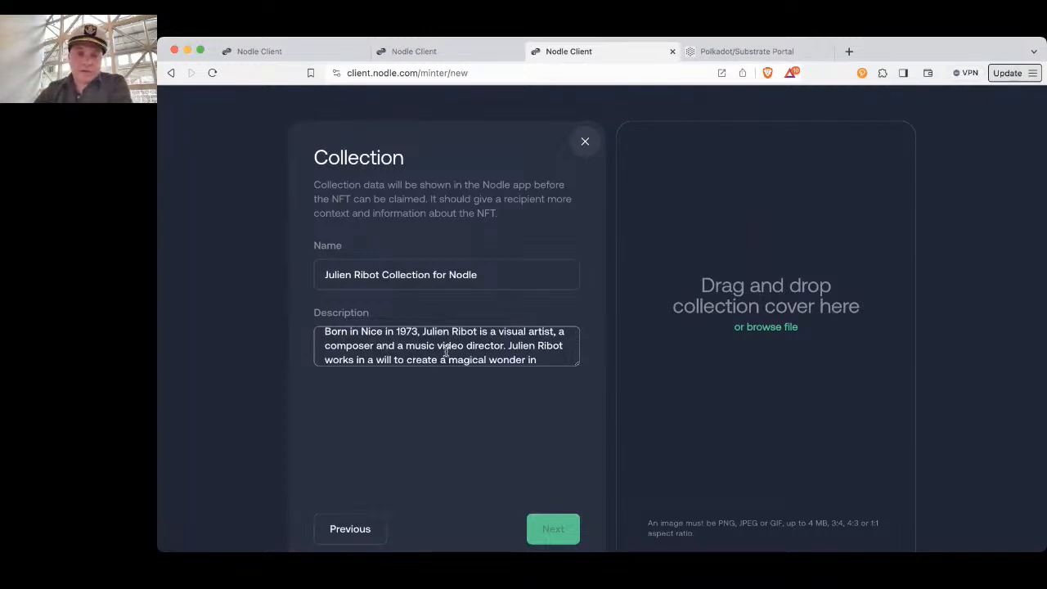
pyautogui.scroll(1, 446, 352)
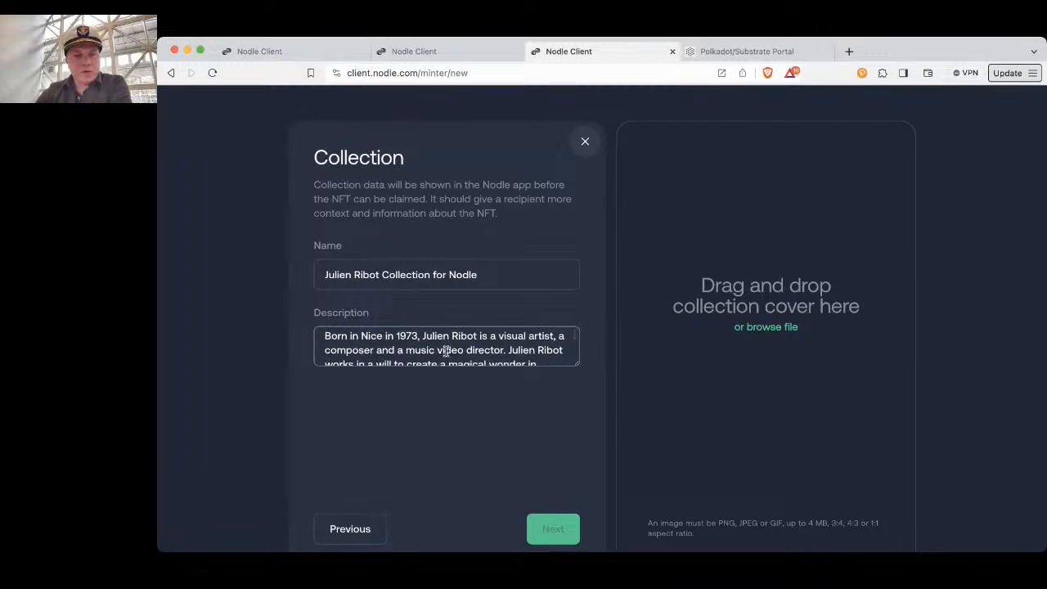
pyautogui.scroll(-1, 446, 352)
pyautogui.scroll(1, 446, 352)
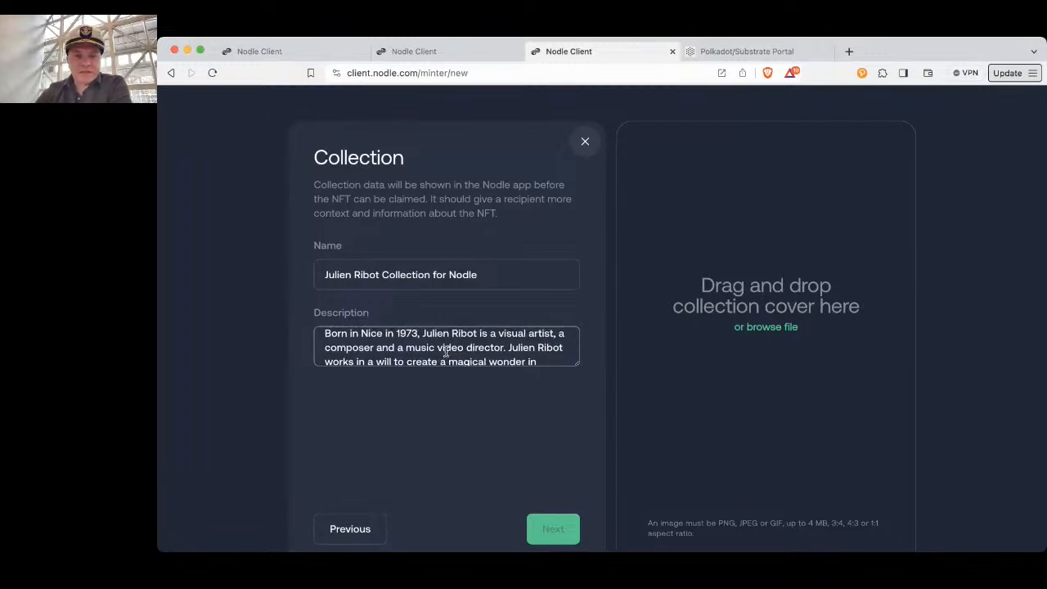
pyautogui.scroll(-3, 446, 352)
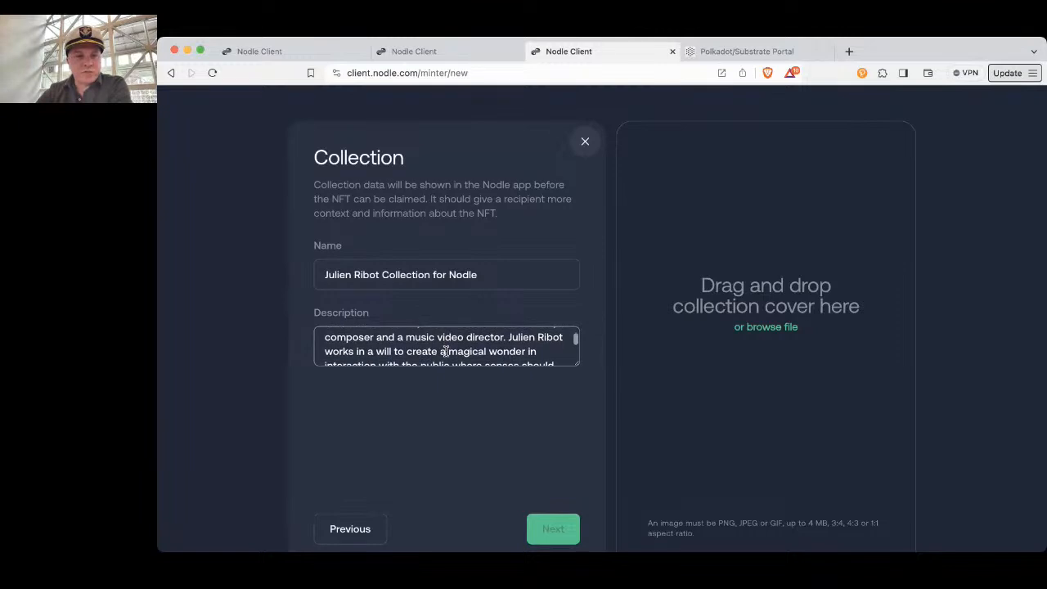
pyautogui.scroll(-1, 446, 352)
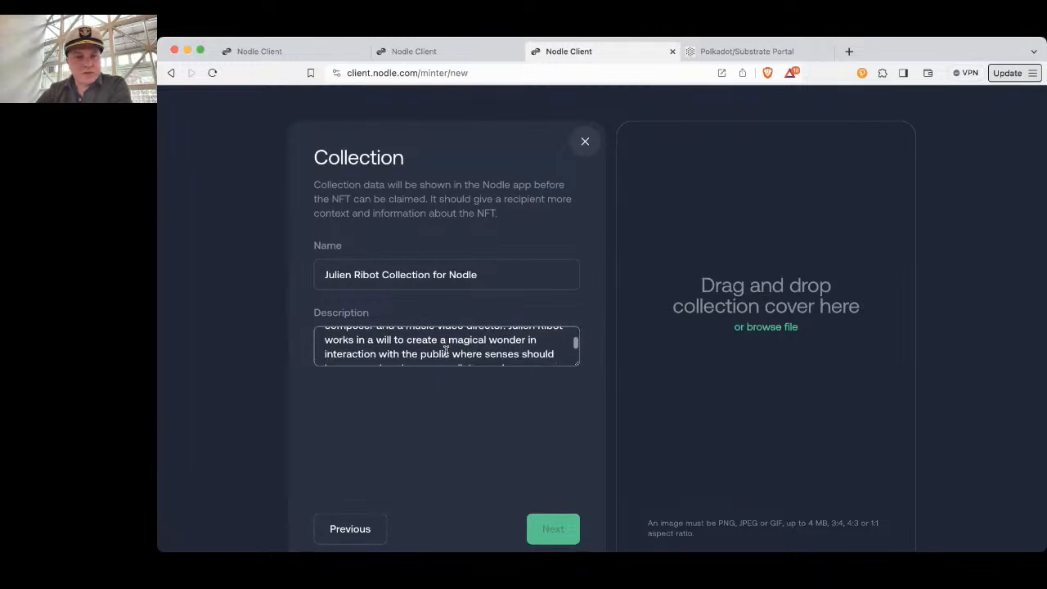
pyautogui.scroll(-1, 446, 352)
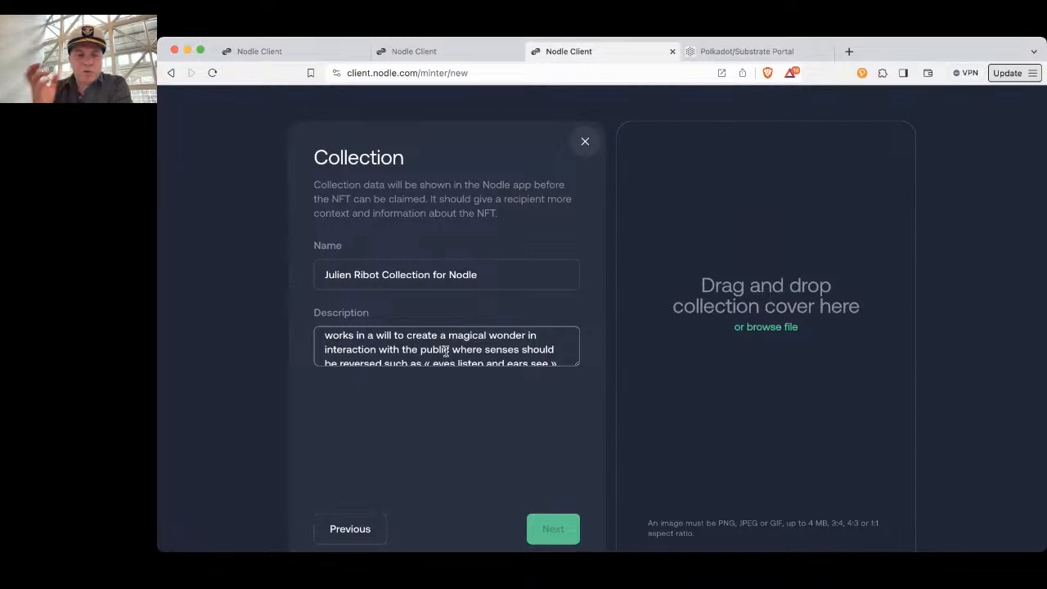
pyautogui.scroll(-2, 425, 352)
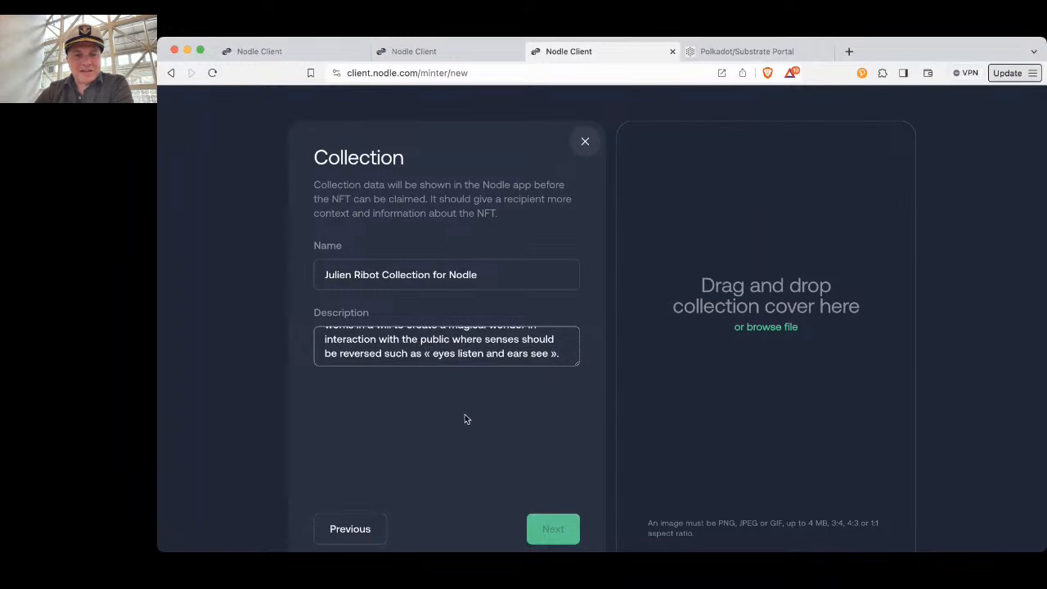
# Upload the pink portrait image as the collection cover and continue to the NFT details
pyautogui.click(765, 331)
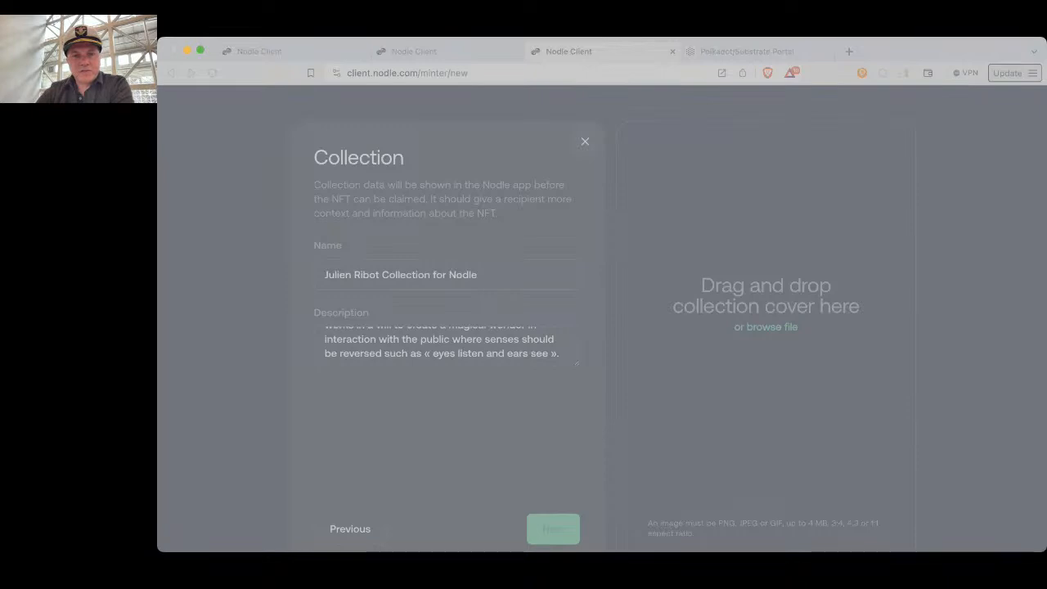
pyautogui.click(823, 419)
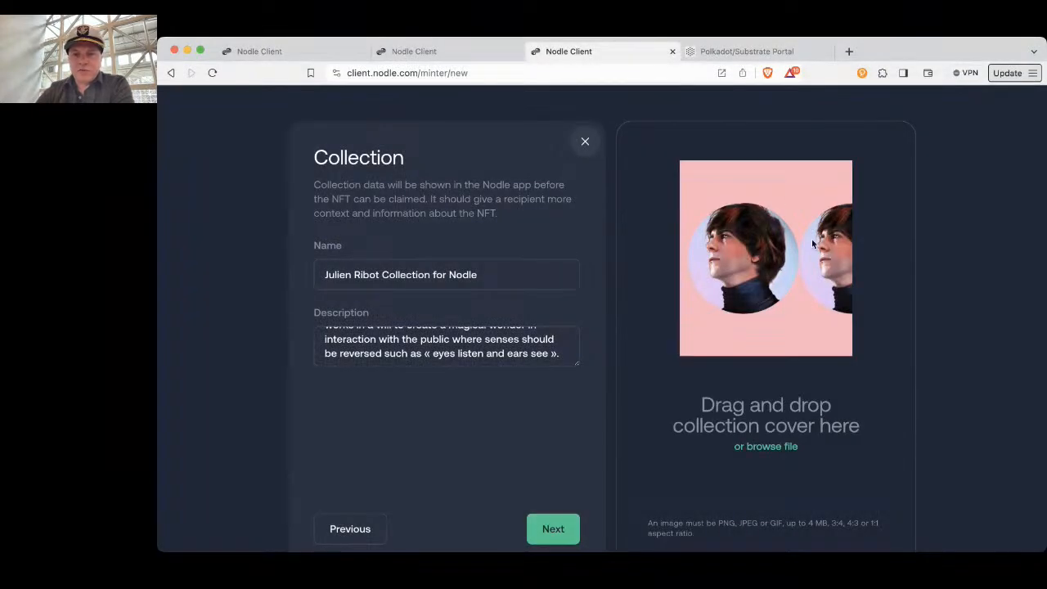
pyautogui.click(559, 531)
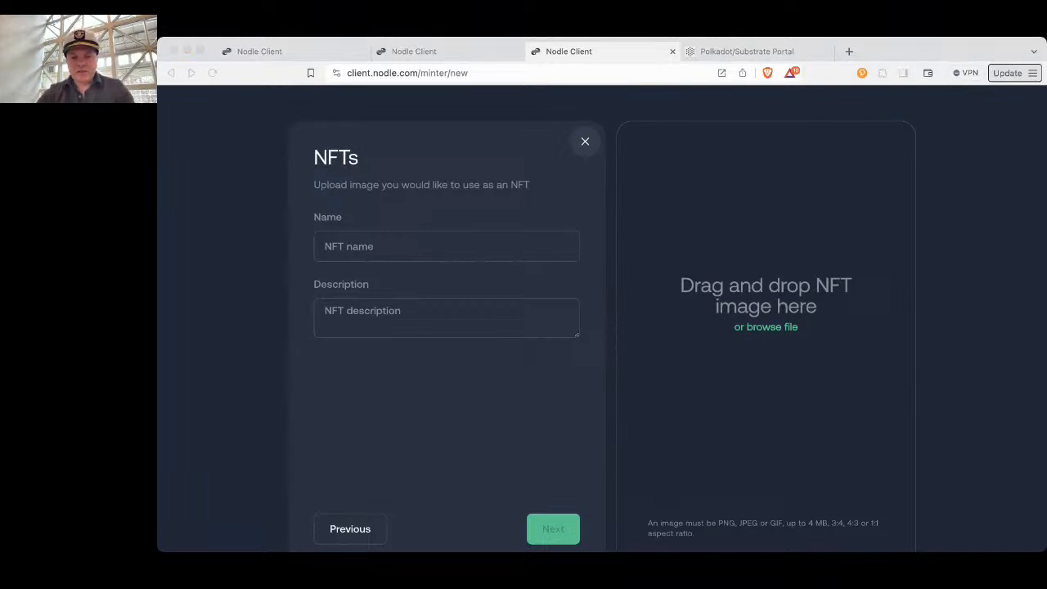
# Name the NFT "When a Japanese Sphinx Meets a Sea Anemone" and paste the copied text about the animation as its description
pyautogui.click(417, 254)
pyautogui.click(404, 249)
pyautogui.write('When a Japanese Sphinx Meets a Sea Anemone')
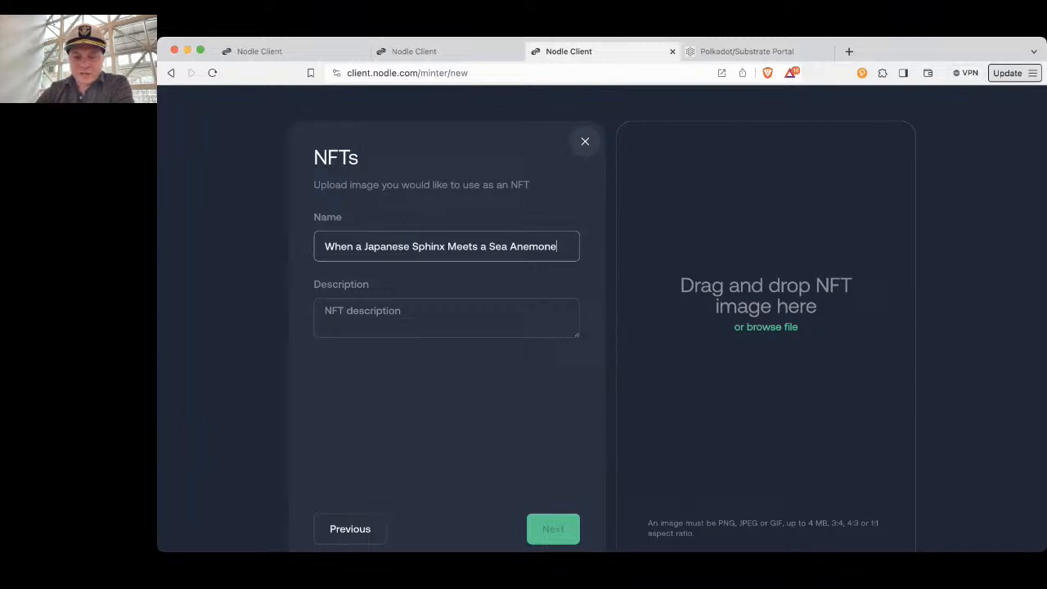
pyautogui.press('super+Tab')
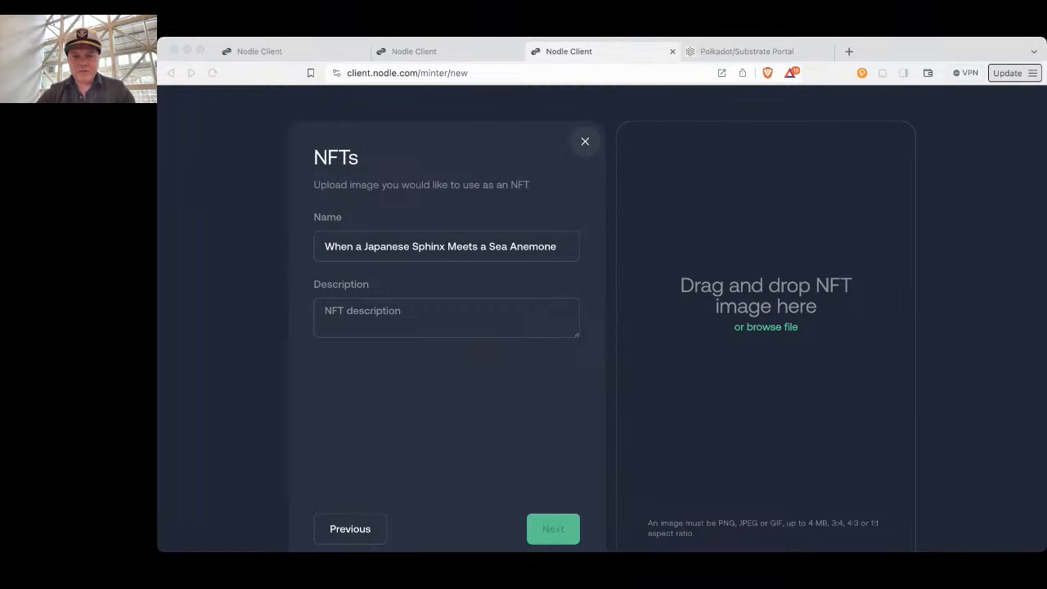
pyautogui.press('super+Tab')
pyautogui.click(378, 313)
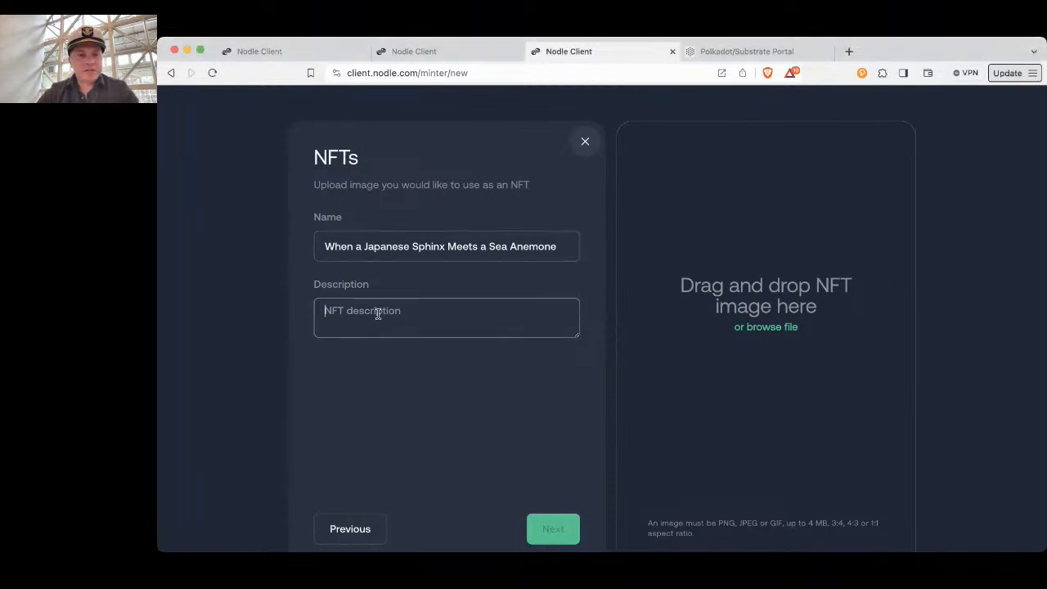
pyautogui.press('super+v')
pyautogui.scroll(2, 378, 313)
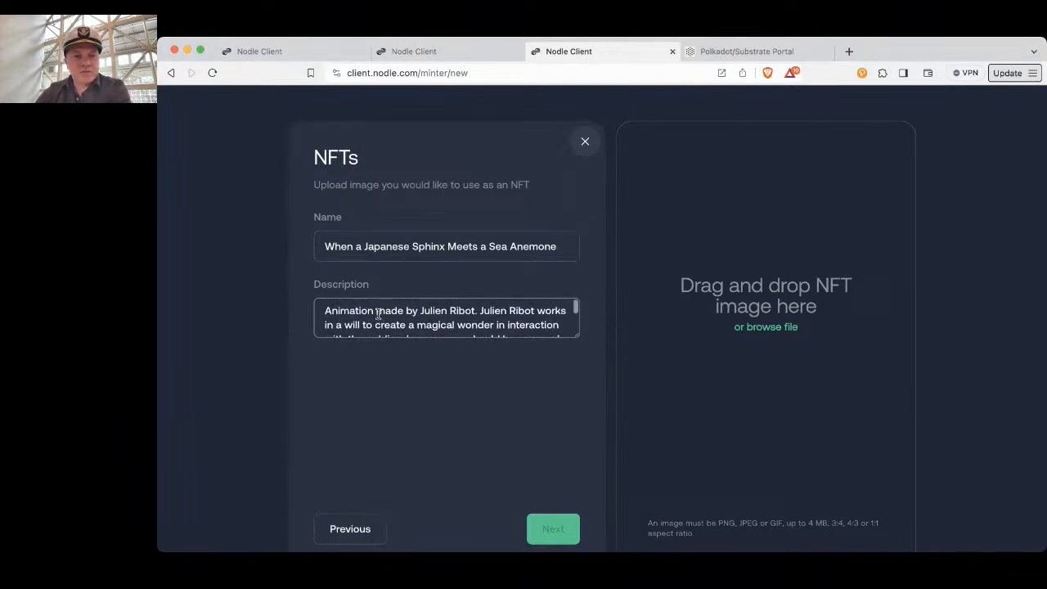
pyautogui.scroll(-1, 378, 313)
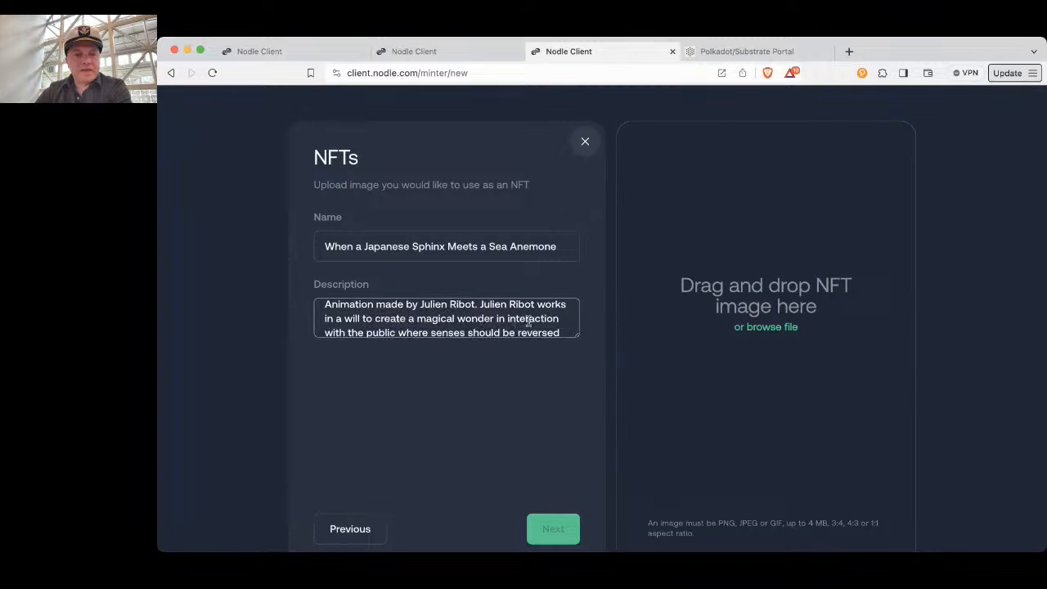
# Upload the green sphinx image as the NFT artwork and continue to the minting summary
pyautogui.click(756, 329)
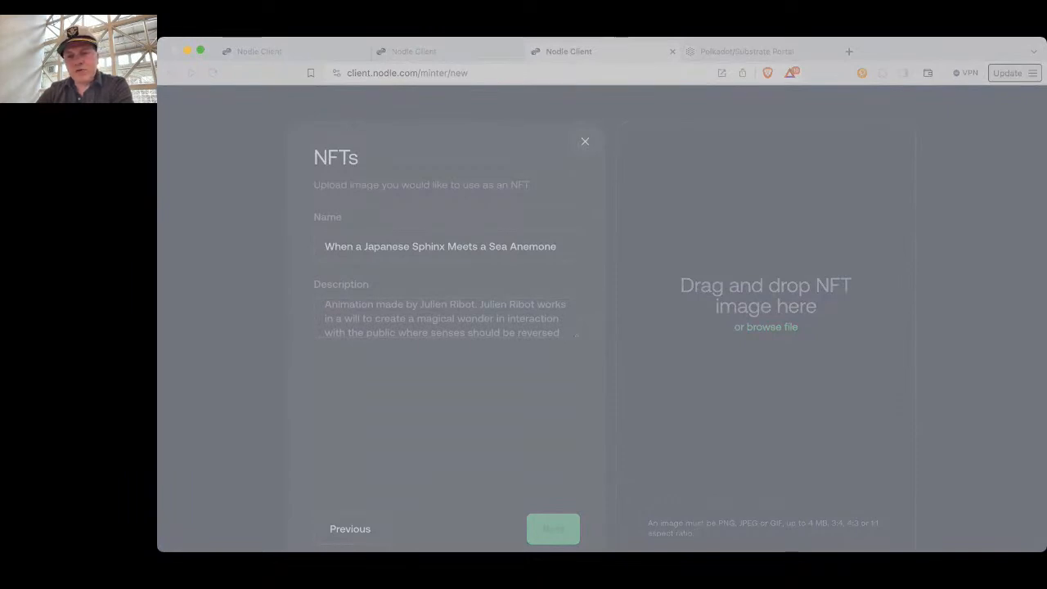
pyautogui.click(759, 365)
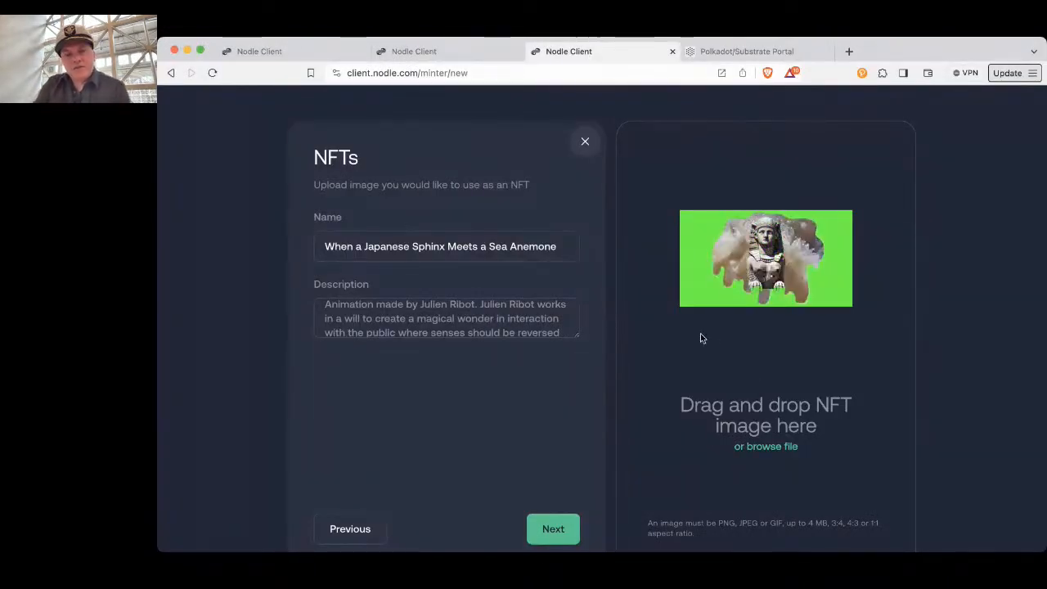
pyautogui.click(560, 528)
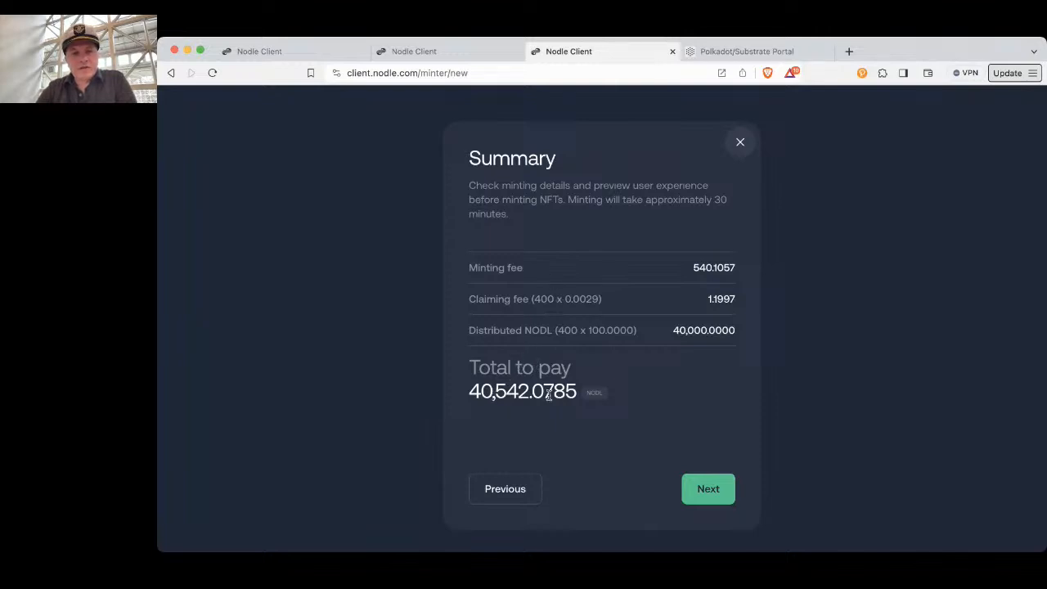
# Accept the minting summary and load the iOS iPhone account's JSON backup file as the payment wallet
pyautogui.click(709, 489)
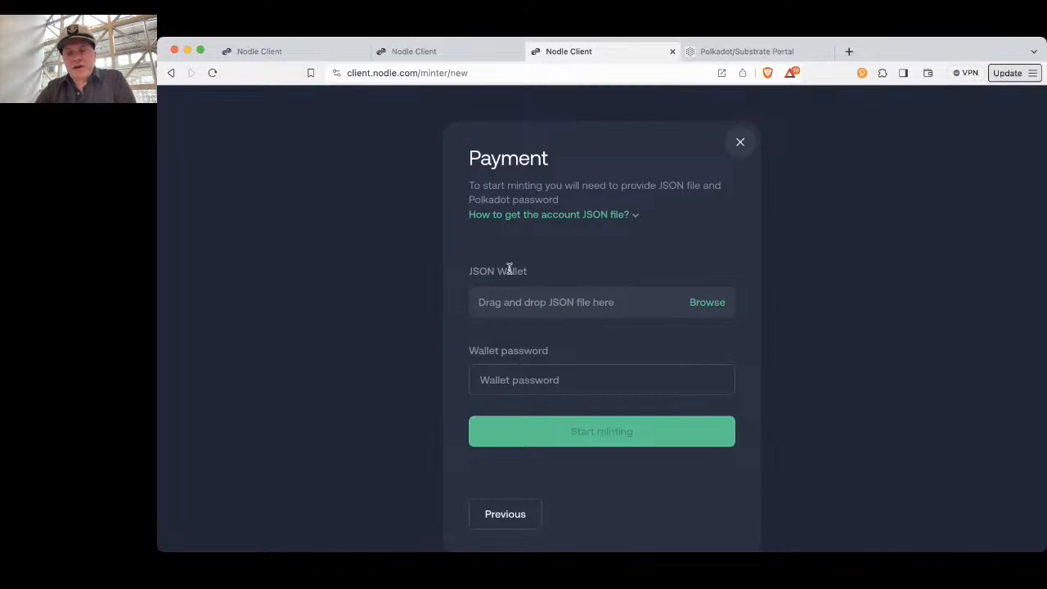
pyautogui.click(714, 306)
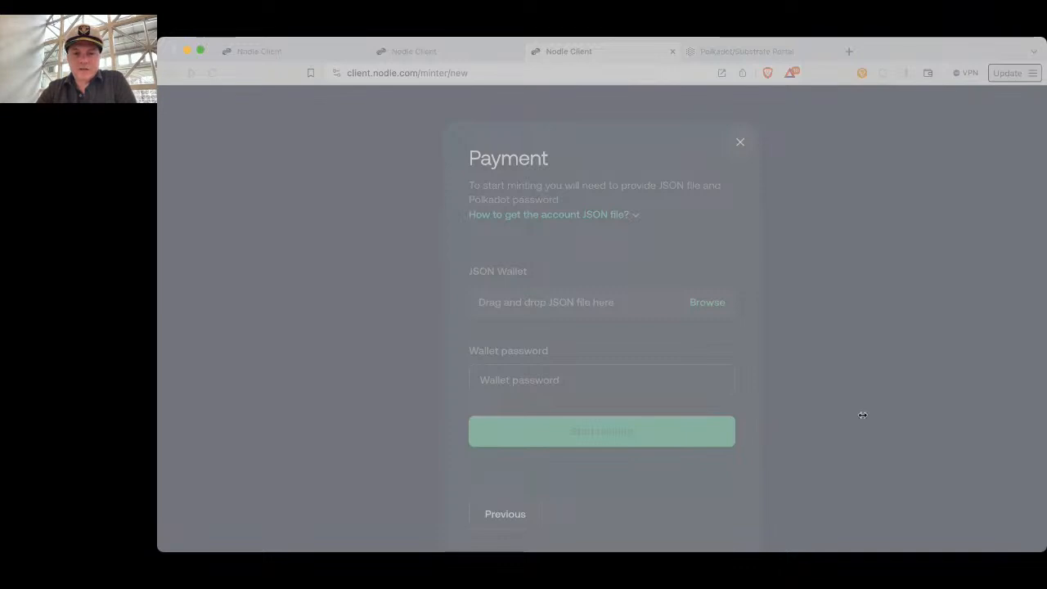
pyautogui.click(833, 423)
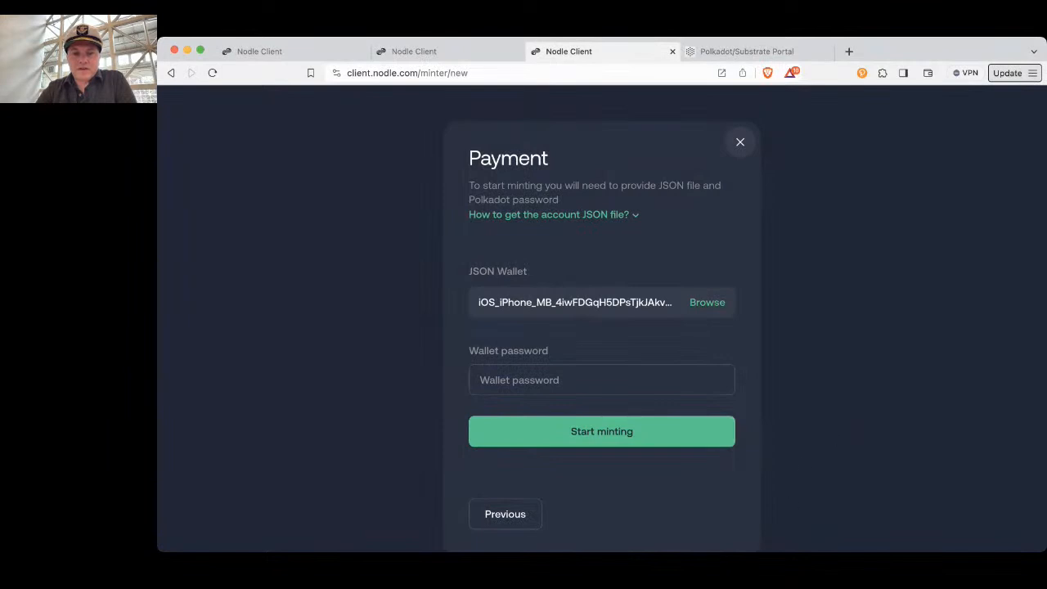
# Paste the wallet password for the loaded JSON wallet and start minting the NFTs
pyautogui.press('super+Tab')
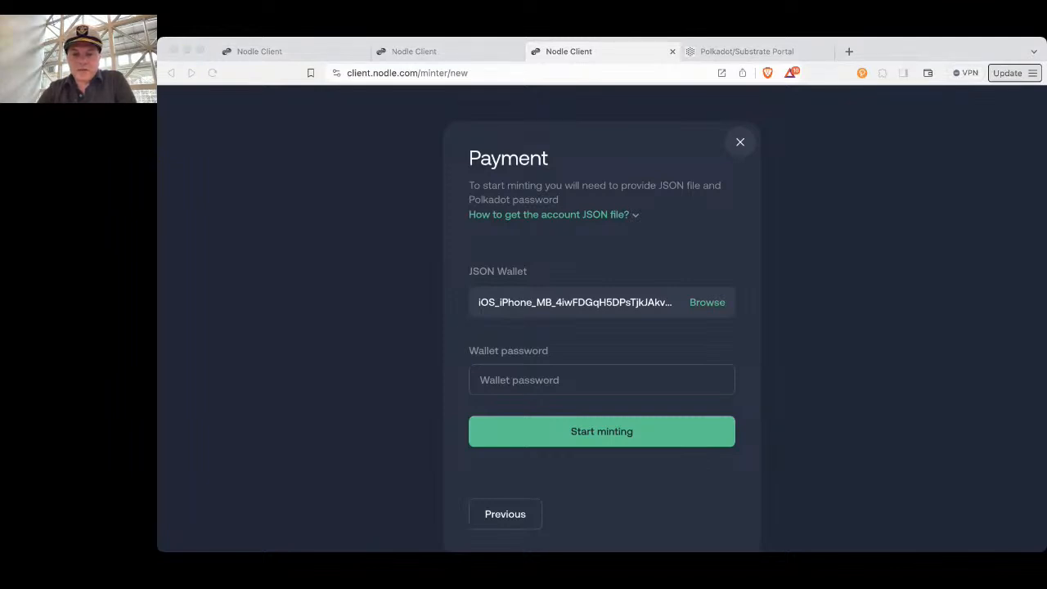
pyautogui.click(515, 374)
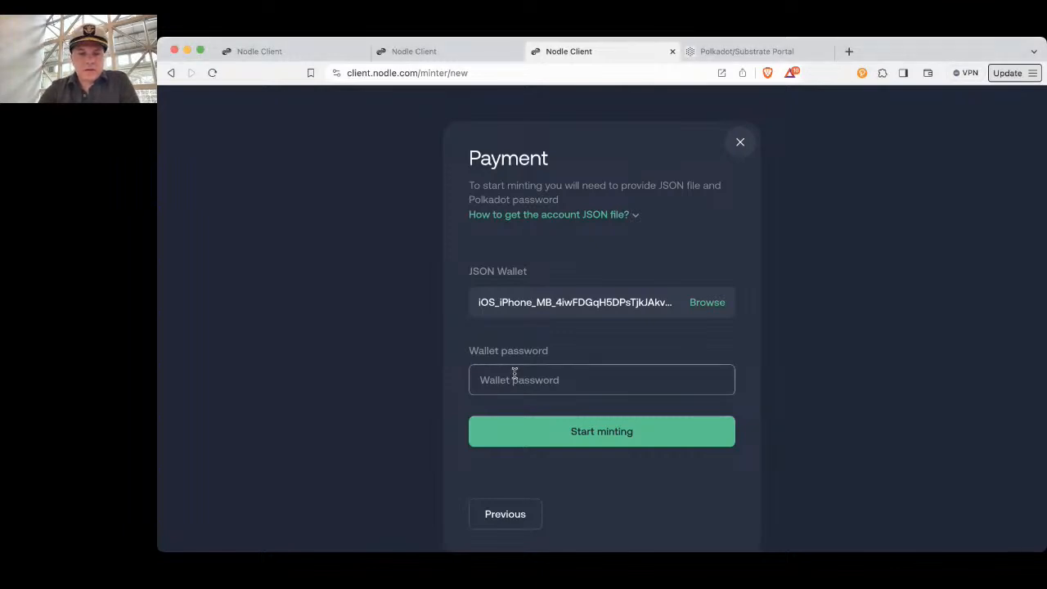
pyautogui.press('super+v')
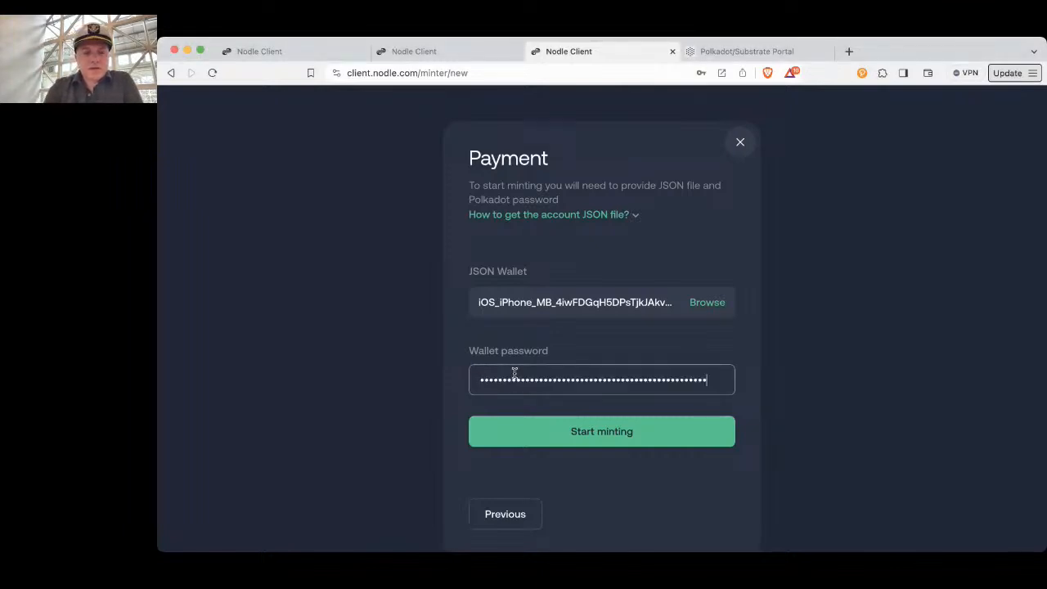
pyautogui.click(619, 436)
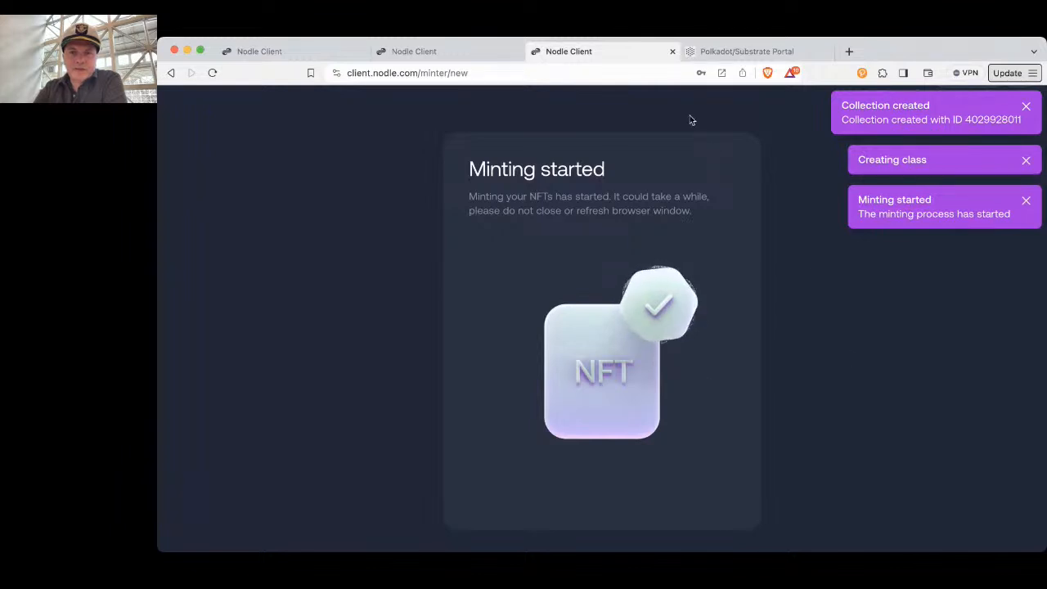
# Examine which NFTs are claimed or still available in the "Misty Veil Over Golden Gate" collection's claim page
pyautogui.click(416, 50)
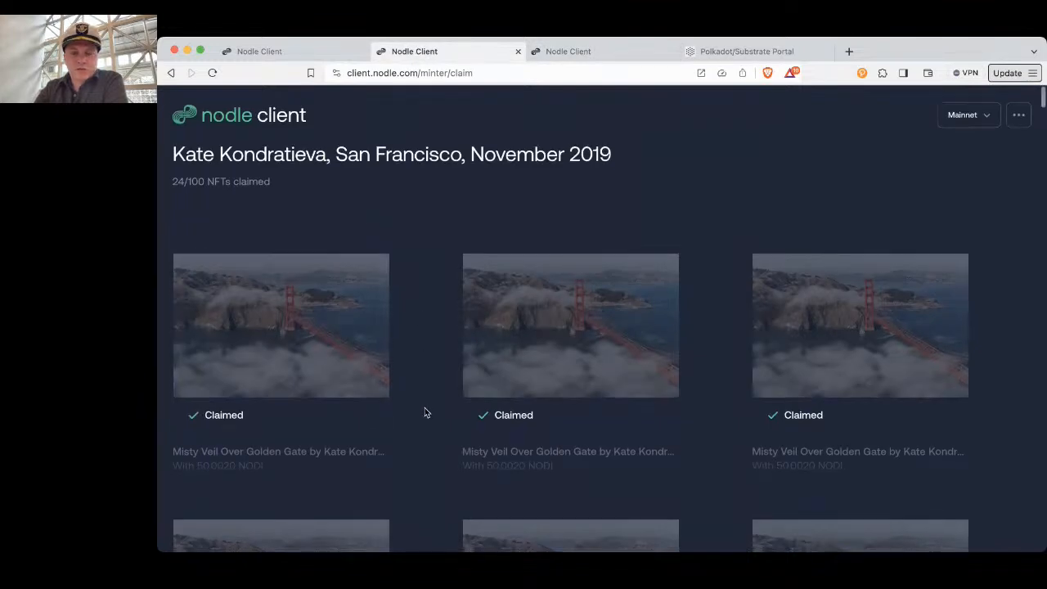
pyautogui.scroll(-2, 424, 408)
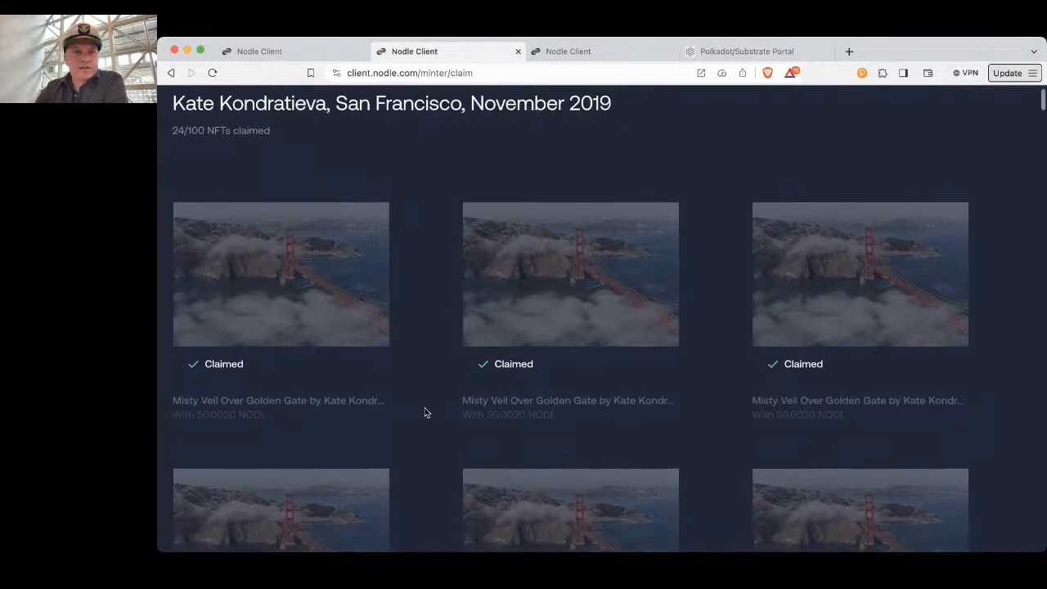
pyautogui.scroll(-1, 425, 413)
pyautogui.scroll(-5, 425, 413)
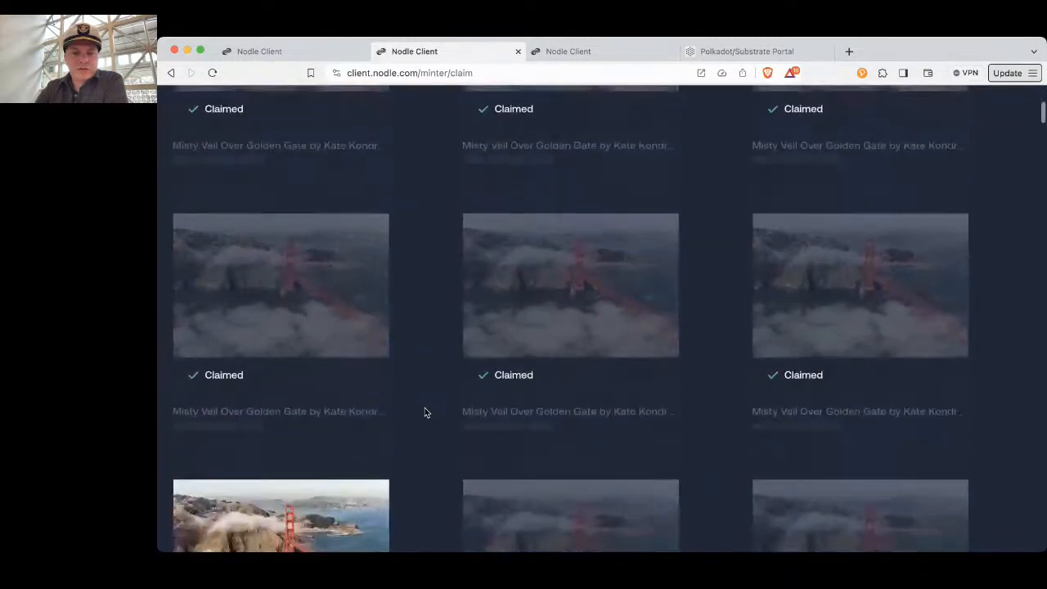
pyautogui.scroll(-3, 425, 412)
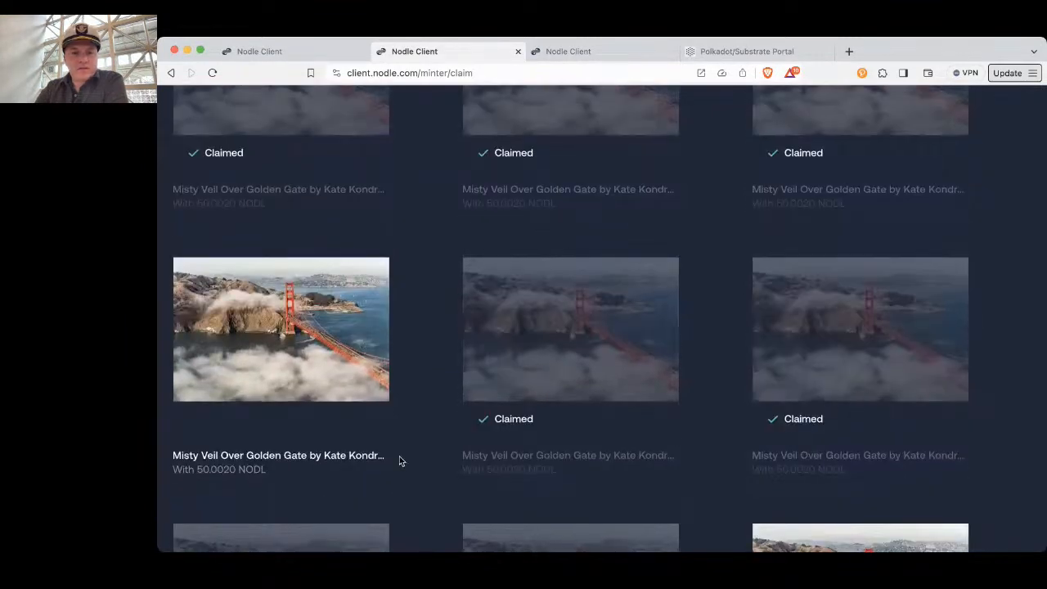
pyautogui.scroll(-10, 401, 462)
pyautogui.scroll(2, 401, 462)
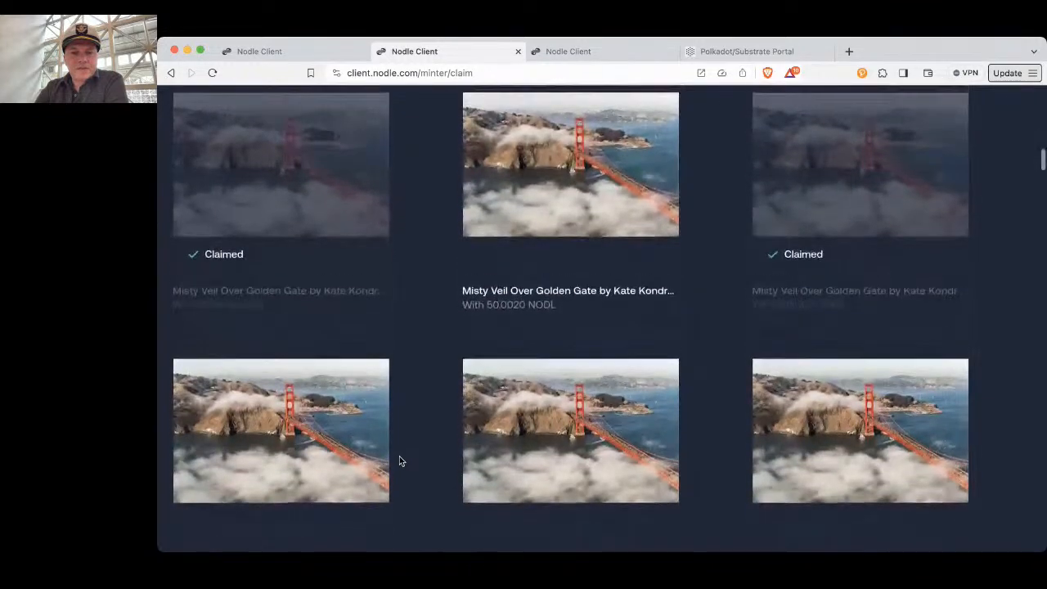
pyautogui.scroll(5, 399, 461)
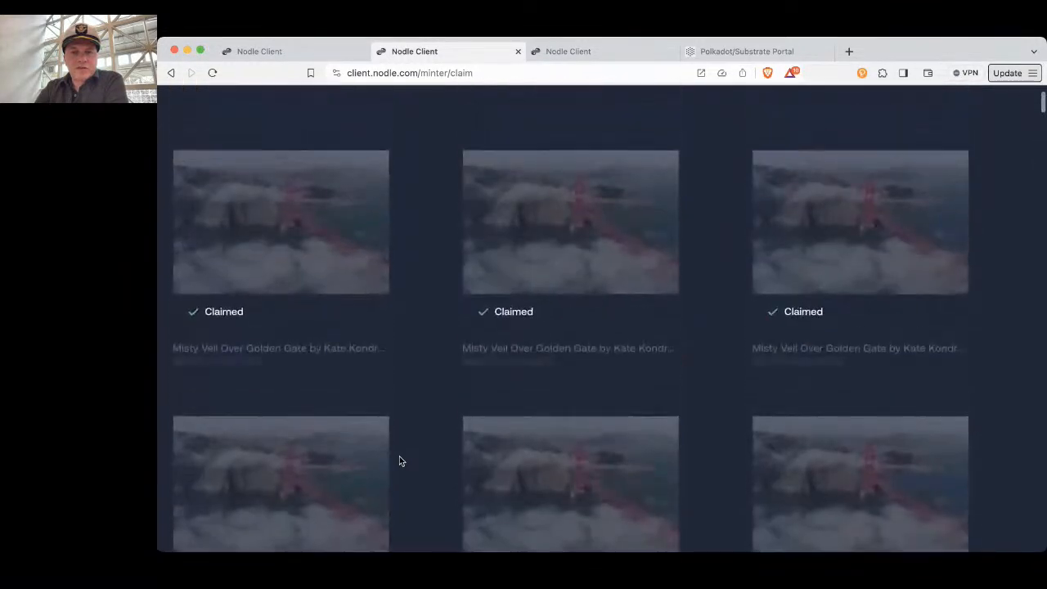
pyautogui.scroll(2, 400, 462)
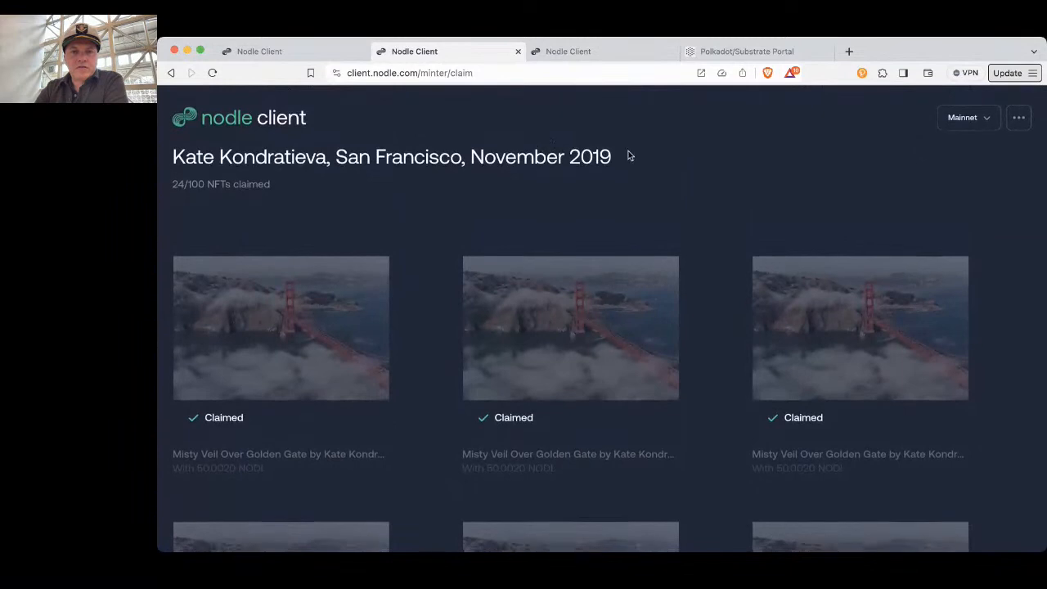
# Return to the minting page and download the new collection's JSON file with the temporary wallets
pyautogui.click(604, 54)
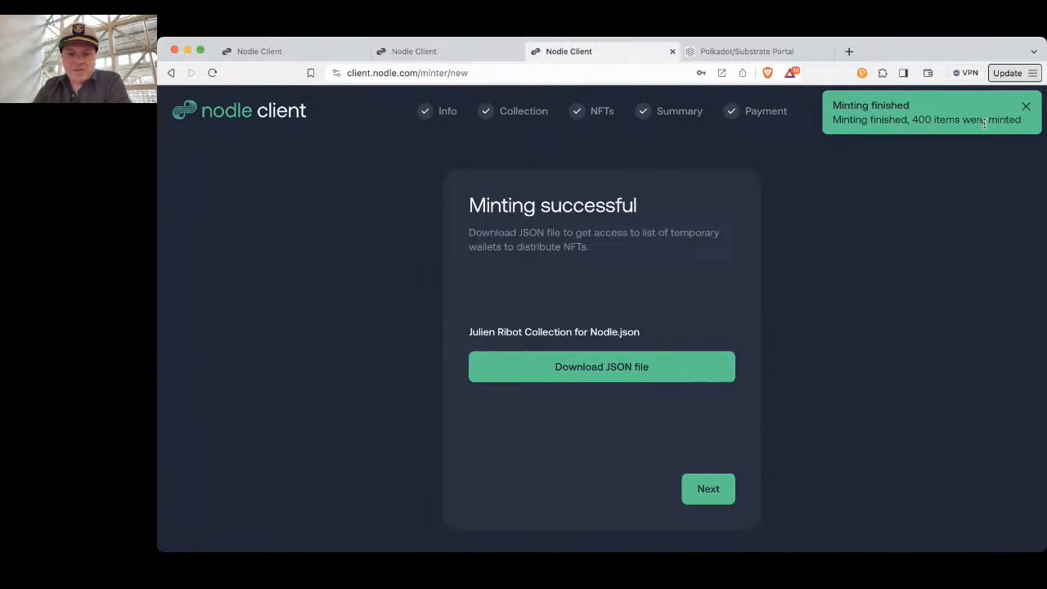
pyautogui.click(637, 374)
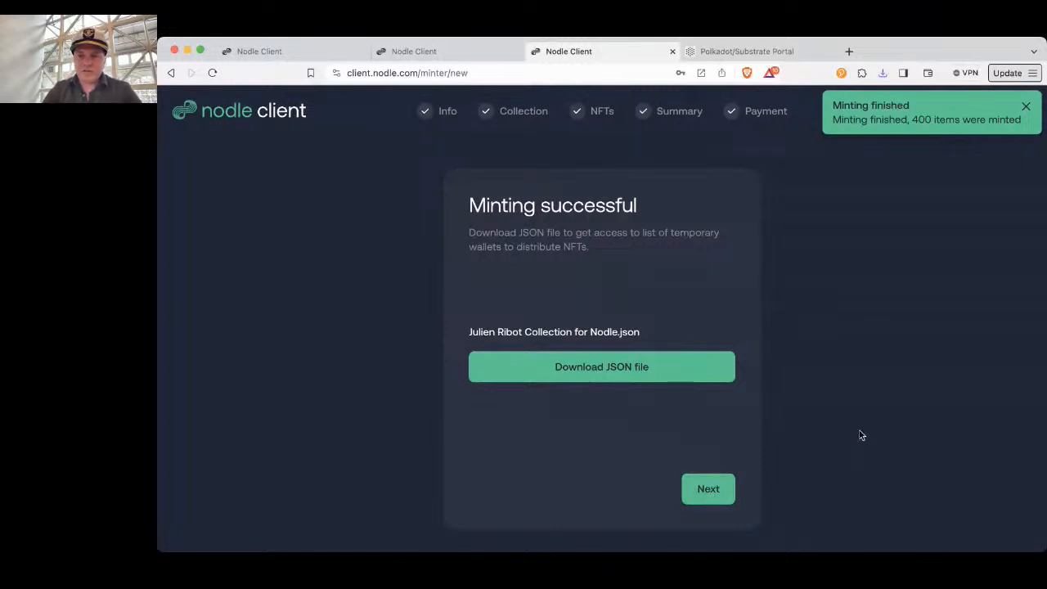
pyautogui.press('super+Tab')
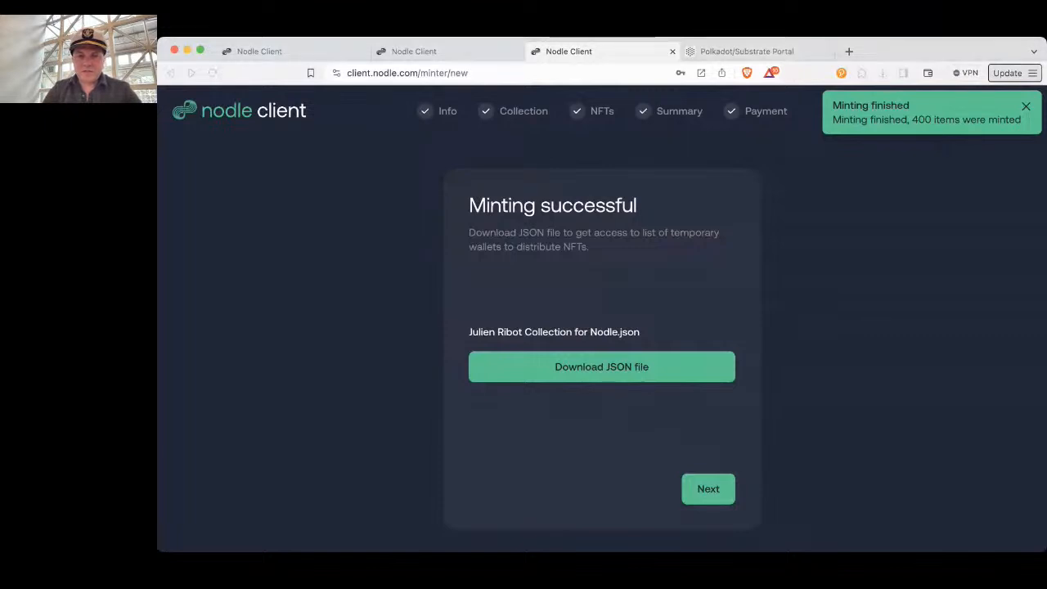